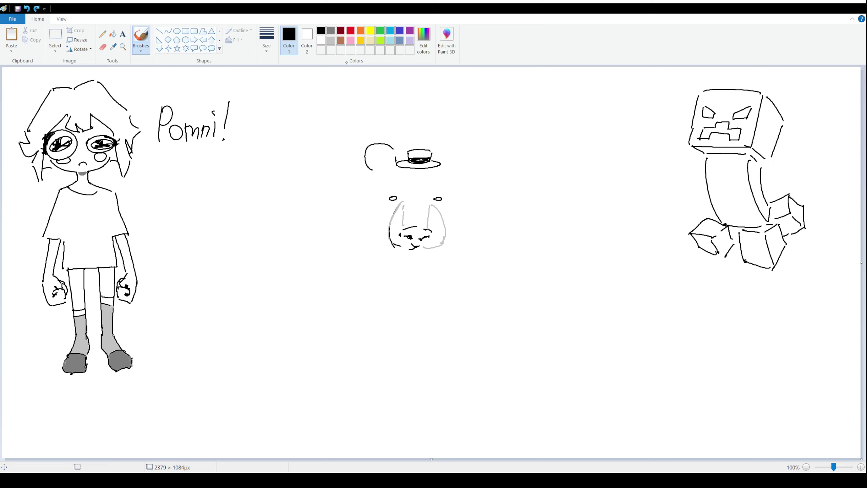
Shade the bear's nose with gray diagonal hatching strokes.
click(331, 31)
drag(401, 235, 411, 228)
key(ctrl+z)
drag(408, 236, 414, 228)
drag(411, 236, 417, 228)
drag(414, 237, 420, 229)
drag(417, 238, 423, 230)
drag(420, 239, 426, 230)
drag(423, 237, 428, 230)
drag(428, 236, 431, 232)
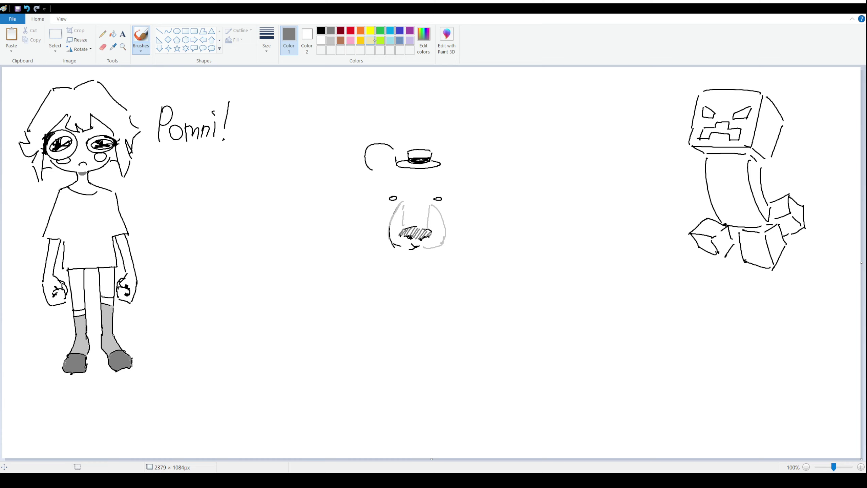
Draw the bear's second ear in black beside the hat and add an inner curve to each ear.
click(323, 30)
mouse_move(445, 165)
mouse_down()
mouse_move(448, 155)
mouse_move(474, 158)
mouse_move(472, 171)
mouse_move(464, 172)
mouse_move(470, 159)
mouse_up()
key(ctrl+z)
key(ctrl+z)
key(ctrl+z)
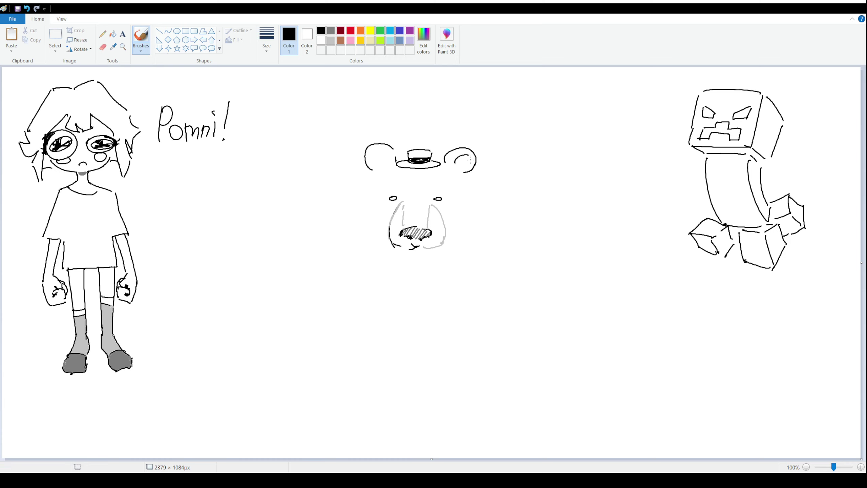
key(ctrl+z)
mouse_move(377, 154)
mouse_down()
mouse_move(373, 165)
mouse_move(389, 152)
mouse_move(374, 154)
mouse_move(385, 166)
mouse_move(362, 186)
mouse_up()
key(ctrl+z)
key(ctrl+z)
key(ctrl+z)
key(ctrl+z)
Outline the left side of the bear's head and its shoulder, curving down to the outer edge of the front leg.
drag(370, 176, 315, 266)
key(ctrl+z)
key(ctrl+z)
mouse_move(359, 205)
mouse_down()
mouse_move(312, 258)
mouse_move(292, 359)
mouse_up()
key(ctrl+z)
key(ctrl+z)
mouse_move(360, 204)
mouse_down()
mouse_move(289, 317)
mouse_move(283, 357)
mouse_up()
key(ctrl+z)
mouse_move(297, 310)
mouse_down()
mouse_move(281, 363)
mouse_move(285, 388)
mouse_up()
key(ctrl+z)
Draw the inner edge of the bear's left front leg with a small fur tuft at its top.
drag(308, 332, 306, 354)
key(ctrl+z)
key(ctrl+z)
drag(356, 334, 363, 389)
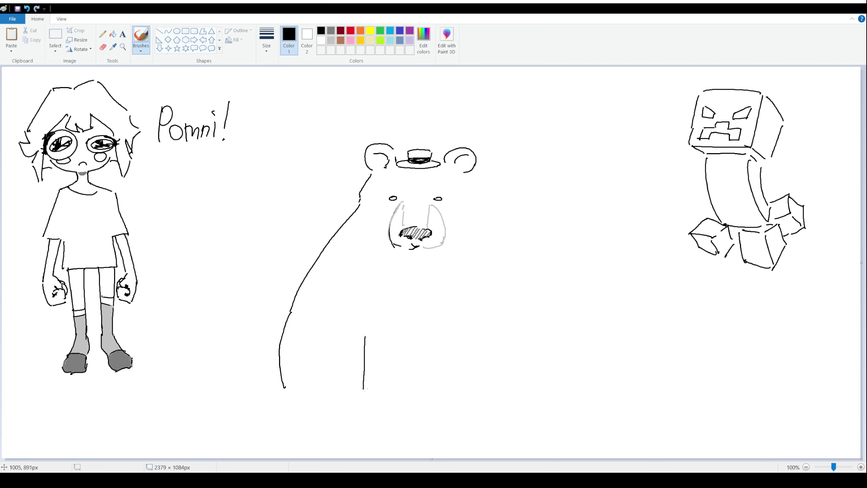
key(ctrl+z)
drag(363, 331, 375, 423)
Extend the outer edge of the left front leg in a curve down to the paw.
mouse_move(287, 391)
mouse_down()
mouse_move(303, 444)
mouse_move(341, 448)
mouse_up()
key(ctrl+z)
key(ctrl+z)
key(ctrl+z)
key(ctrl+z)
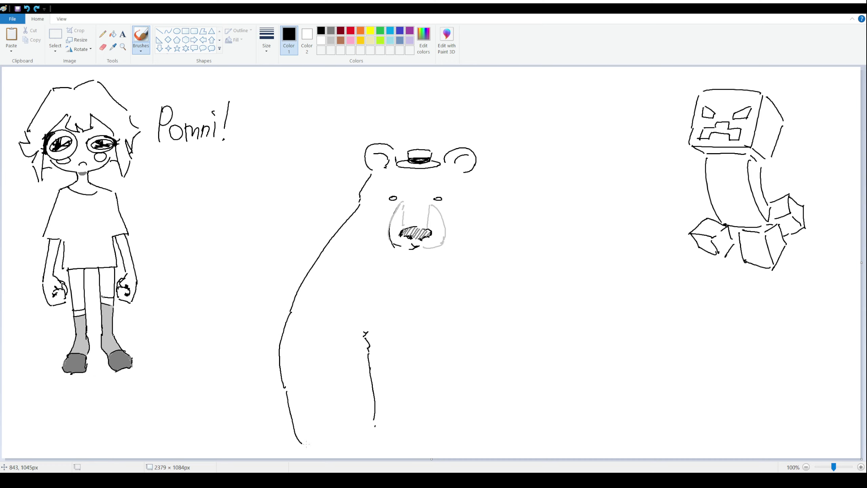
mouse_move(286, 389)
mouse_down()
mouse_move(306, 433)
mouse_move(325, 449)
mouse_move(323, 427)
mouse_move(347, 446)
mouse_move(351, 430)
mouse_move(339, 430)
mouse_move(366, 444)
mouse_move(368, 424)
mouse_move(337, 437)
mouse_up()
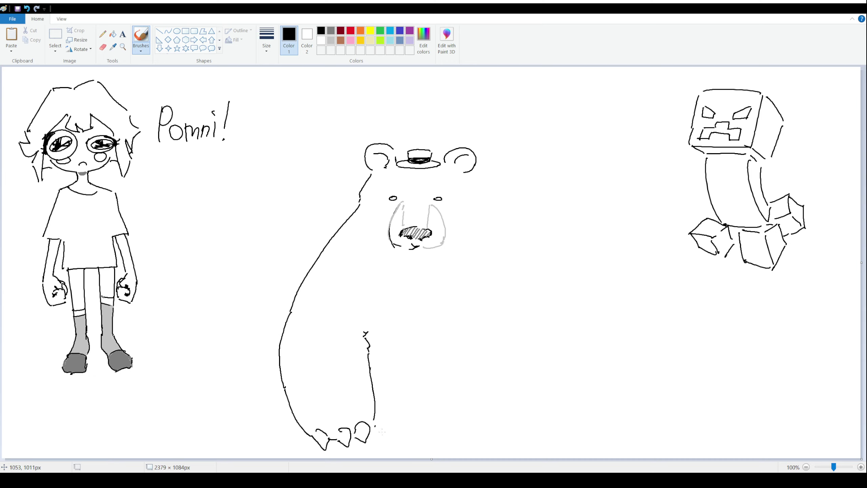
Undo the claws on the left paw and draw a rounded paw base with two toe lines instead.
key(ctrl+z)
key(ctrl+z)
key(ctrl+z)
key(ctrl+z)
key(ctrl+z)
mouse_move(329, 446)
mouse_down()
mouse_move(308, 436)
mouse_move(367, 445)
mouse_move(376, 425)
mouse_move(334, 438)
mouse_move(339, 450)
mouse_up()
drag(359, 417, 364, 443)
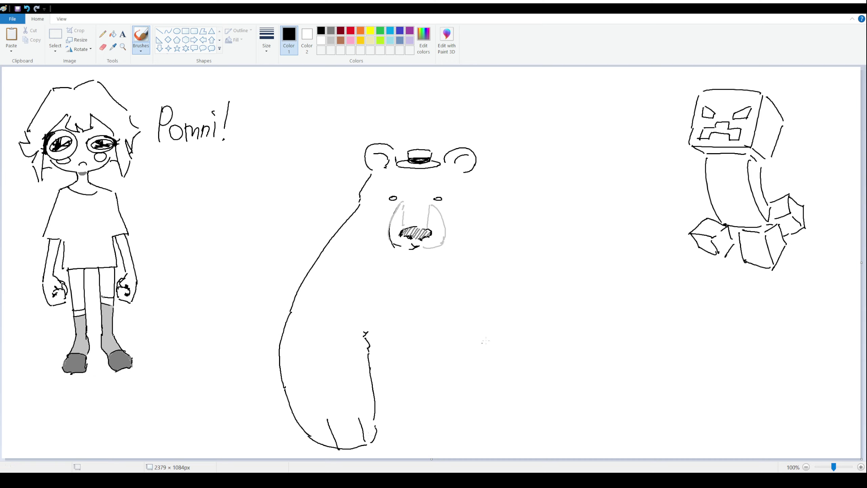
Draw the inner edge of the bear's right front leg down to the start of the paw.
drag(476, 332, 481, 398)
drag(482, 404, 494, 435)
key(ctrl+z)
Outline the right side of the bear's head, shoulder and leg, and close the right paw with a rounded base.
drag(463, 178, 480, 202)
mouse_move(481, 205)
mouse_down()
mouse_move(499, 246)
mouse_move(519, 245)
mouse_move(542, 286)
mouse_up()
key(ctrl+z)
key(ctrl+z)
mouse_move(486, 207)
mouse_down()
mouse_move(549, 296)
mouse_move(579, 400)
mouse_up()
mouse_move(575, 412)
mouse_down()
mouse_move(570, 426)
mouse_move(533, 444)
mouse_move(500, 437)
mouse_up()
Add two toe lines to the bear's right paw.
drag(503, 407, 502, 432)
drag(556, 407, 552, 431)
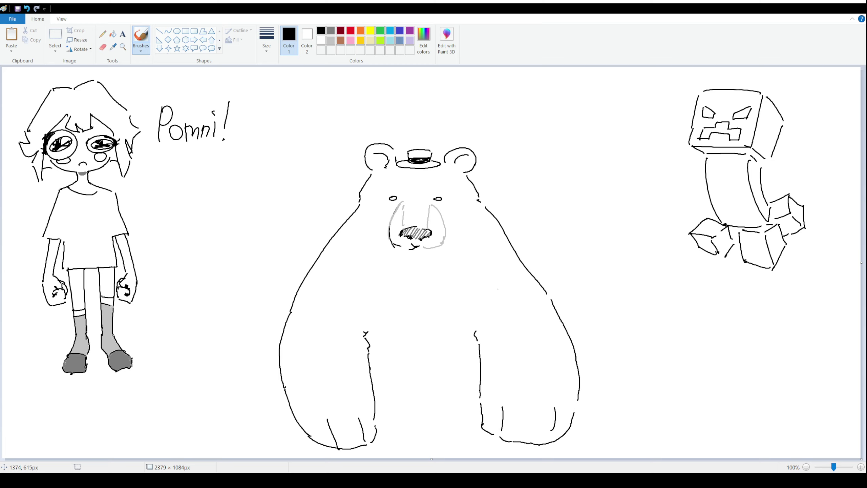
key(ctrl+z)
drag(549, 401, 537, 442)
key(ctrl+z)
key(ctrl+z)
Draw the outline of a bow tie with a center knot below the bear's muzzle.
drag(413, 266, 412, 275)
mouse_move(413, 267)
mouse_down()
mouse_move(426, 267)
mouse_move(425, 279)
mouse_move(439, 262)
mouse_move(450, 267)
mouse_move(430, 281)
mouse_move(395, 263)
mouse_up()
key(ctrl+z)
key(ctrl+z)
key(ctrl+z)
key(ctrl+z)
mouse_move(395, 263)
mouse_down()
mouse_move(398, 286)
mouse_move(410, 283)
mouse_move(390, 277)
mouse_move(393, 263)
mouse_up()
key(ctrl+z)
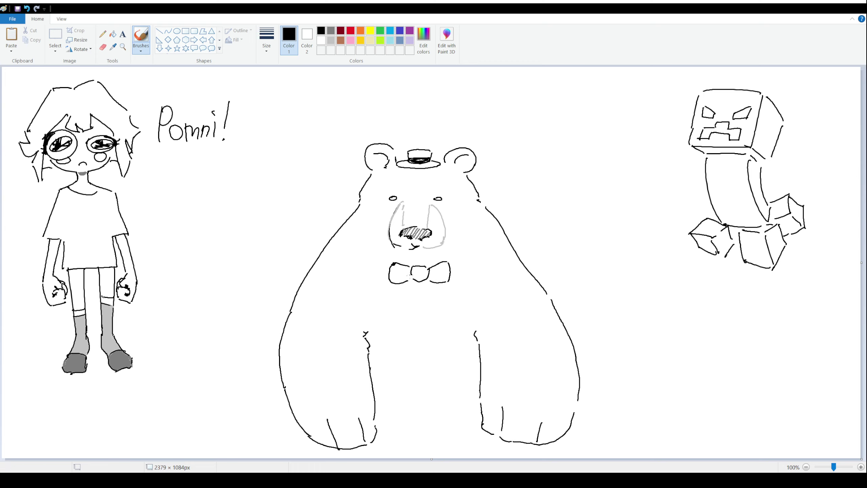
Fill the bow tie with black strokes and add thick black eyebrows above the bear's eyes.
drag(412, 279, 412, 267)
drag(388, 184, 441, 184)
key(ctrl+z)
mouse_move(400, 273)
mouse_down()
mouse_move(394, 266)
mouse_move(392, 282)
mouse_move(396, 266)
mouse_move(409, 271)
mouse_move(398, 282)
mouse_move(392, 278)
mouse_move(422, 268)
mouse_move(419, 280)
mouse_move(424, 265)
mouse_move(416, 280)
mouse_move(436, 271)
mouse_move(430, 278)
mouse_move(444, 263)
mouse_move(450, 277)
mouse_move(441, 281)
mouse_move(443, 266)
mouse_move(441, 277)
mouse_move(449, 274)
mouse_move(434, 278)
mouse_move(448, 263)
mouse_move(440, 273)
mouse_up()
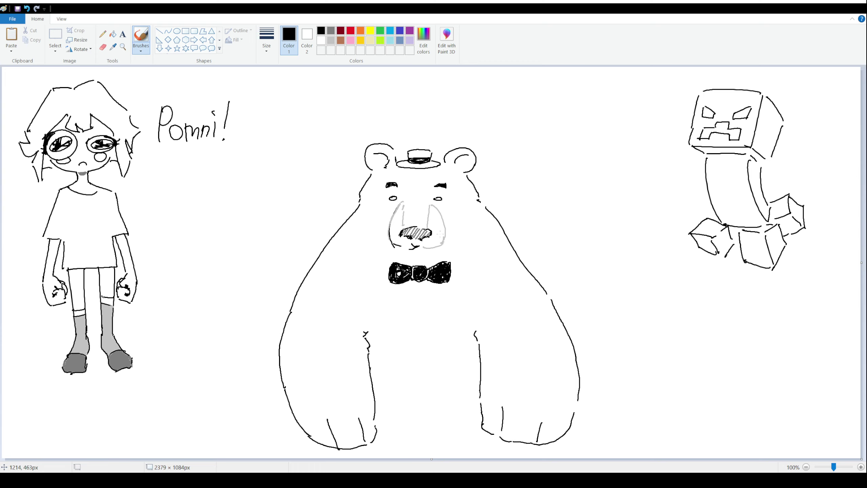
Rework the bear's muzzle lines and extend the shaded nose down to the mouth.
key(ctrl+z)
mouse_move(395, 213)
mouse_down()
mouse_move(400, 205)
mouse_move(445, 228)
mouse_move(445, 240)
mouse_move(416, 247)
mouse_up()
key(ctrl+z)
key(ctrl+z)
key(ctrl+z)
key(ctrl+z)
key(ctrl+z)
key(ctrl+z)
key(ctrl+z)
key(ctrl+z)
key(ctrl+z)
key(ctrl+z)
key(ctrl+z)
key(ctrl+z)
click(331, 31)
Add small black fur marks on the bear's chest below the bow tie.
click(321, 30)
drag(397, 296, 405, 310)
drag(400, 360, 406, 357)
key(ctrl+z)
Select the whole bear, scale it down to 844 × 771 px and move it closer to the creeper.
click(55, 37)
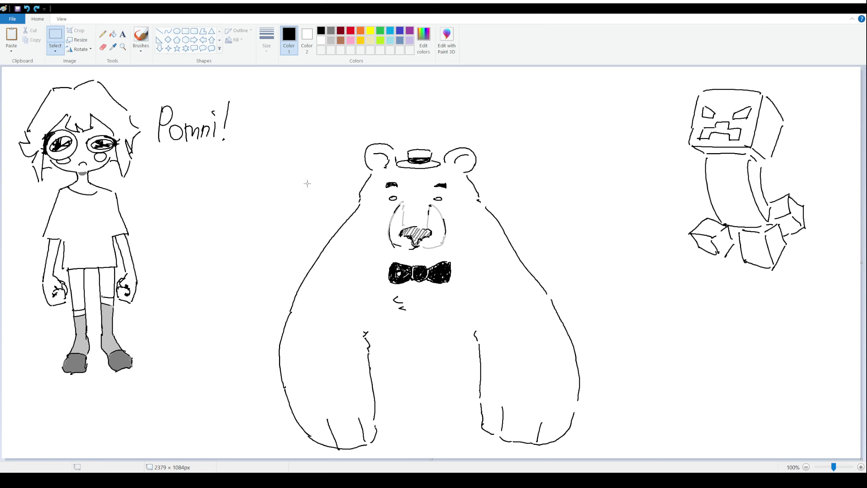
drag(245, 115, 609, 449)
drag(512, 325, 578, 301)
drag(676, 426, 618, 369)
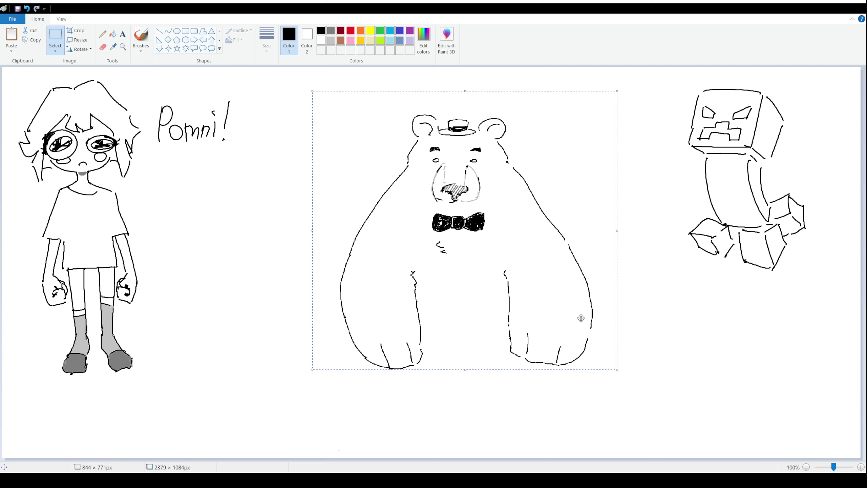
mouse_move(568, 295)
mouse_down()
mouse_move(565, 320)
mouse_move(664, 372)
mouse_move(602, 266)
mouse_move(622, 257)
mouse_up()
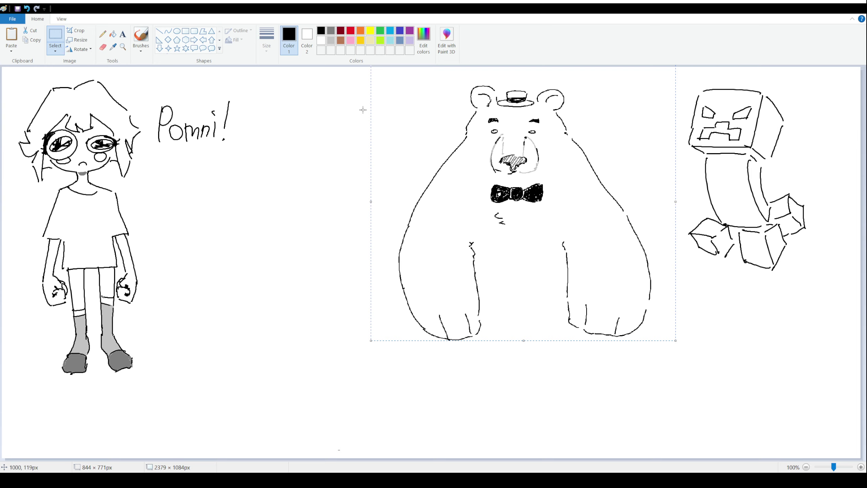
drag(640, 239, 681, 243)
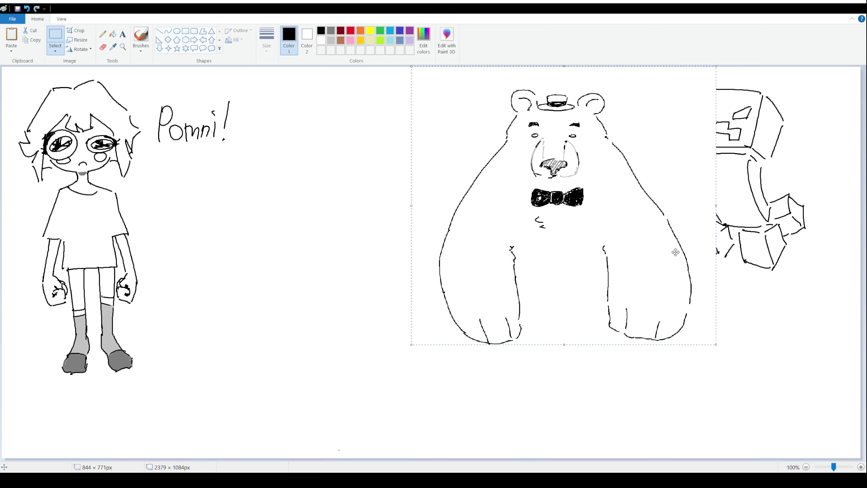
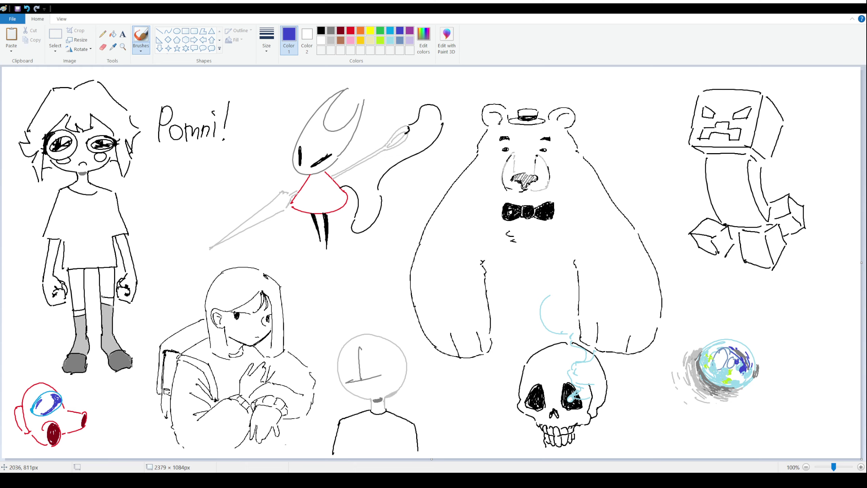
Add indigo and blue-gray shading strokes to the globe.
mouse_move(713, 371)
mouse_down()
mouse_move(716, 364)
mouse_move(706, 376)
mouse_move(707, 367)
mouse_up()
key(ctrl+z)
drag(742, 380, 747, 378)
click(400, 40)
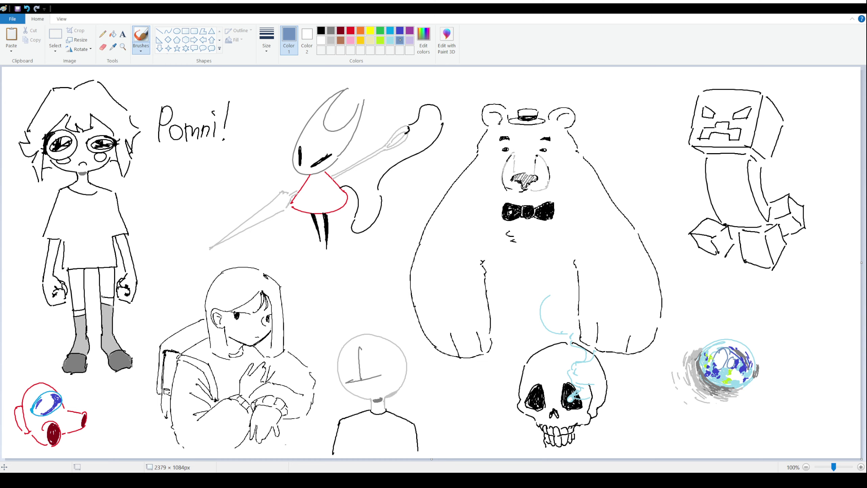
key(ctrl+z)
key(ctrl+z)
drag(742, 380, 737, 382)
key(ctrl+z)
drag(741, 369, 739, 371)
Erase the entire globe drawing and its gray shading below the creeper.
click(103, 47)
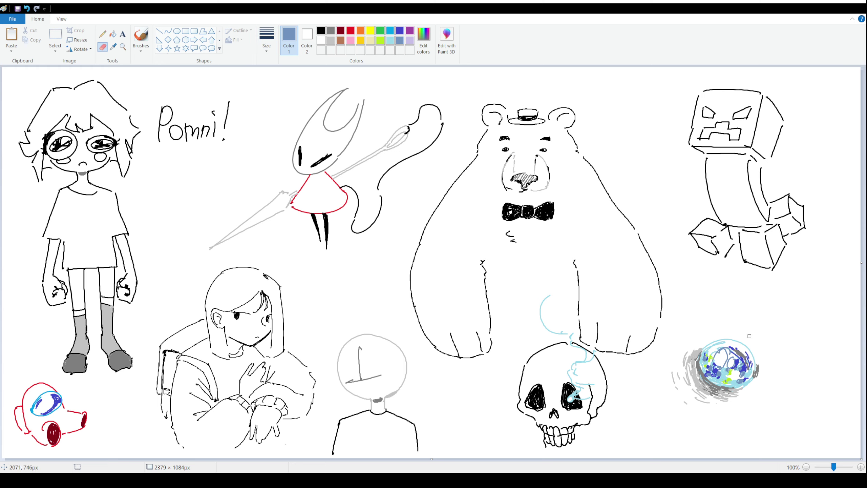
mouse_move(727, 339)
mouse_down()
mouse_move(696, 369)
mouse_move(680, 355)
mouse_move(698, 389)
mouse_move(681, 409)
mouse_move(699, 406)
mouse_move(721, 373)
mouse_move(726, 393)
mouse_move(756, 335)
mouse_move(756, 376)
mouse_move(702, 402)
mouse_up()
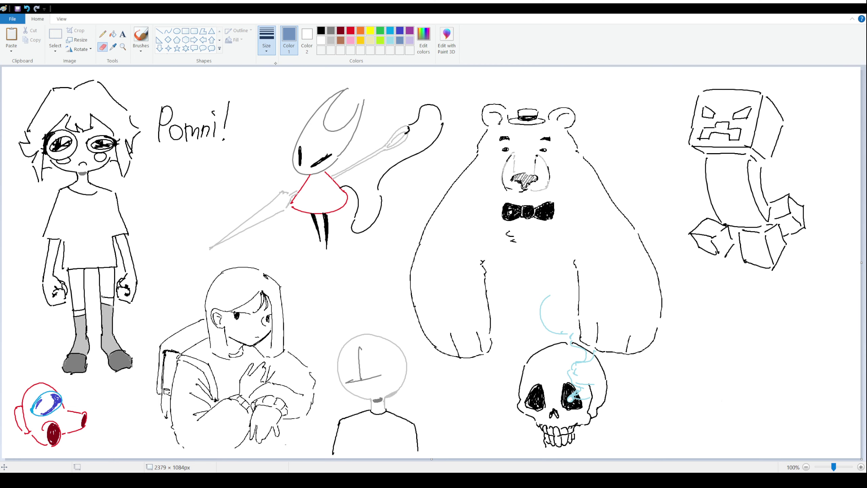
Draw the left contour of a torso in black below the creeper, curving from the waist out to the hip.
click(321, 30)
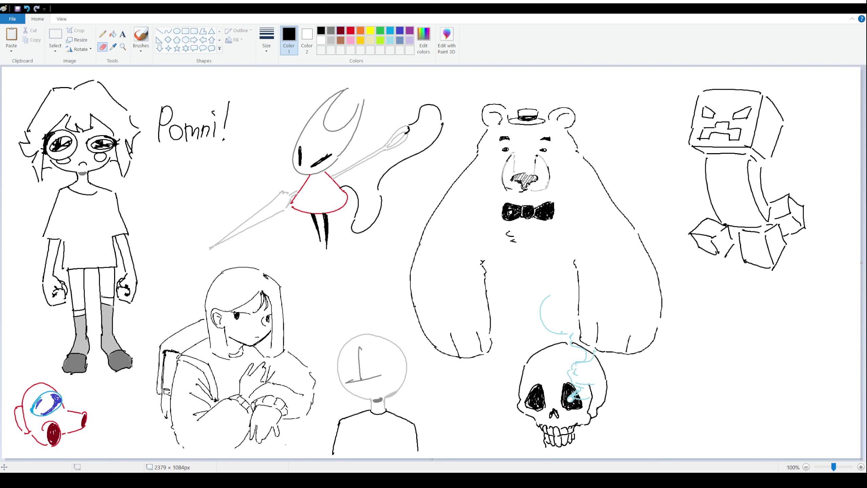
click(140, 34)
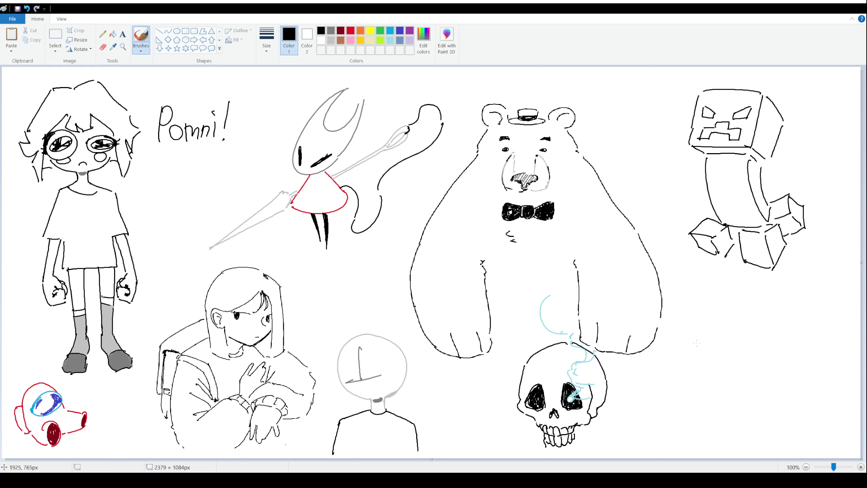
mouse_move(705, 315)
mouse_down()
mouse_move(716, 349)
mouse_move(702, 312)
mouse_move(708, 352)
mouse_move(699, 376)
mouse_move(709, 360)
mouse_move(686, 401)
mouse_up()
key(ctrl+z)
key(ctrl+z)
key(ctrl+z)
key(ctrl+z)
key(ctrl+z)
drag(706, 356, 677, 409)
Draw the right waist line of the torso opposite the left contour.
mouse_move(780, 328)
mouse_down()
mouse_move(778, 354)
mouse_move(784, 324)
mouse_move(782, 359)
mouse_move(775, 336)
mouse_up()
key(ctrl+z)
key(ctrl+z)
key(ctrl+z)
key(ctrl+z)
key(ctrl+z)
drag(775, 336, 795, 405)
key(ctrl+z)
key(ctrl+z)
key(ctrl+z)
key(ctrl+z)
Draw the right hip contour, continuing outward from the lower end of the waist line.
drag(779, 370, 798, 409)
key(ctrl+z)
key(ctrl+z)
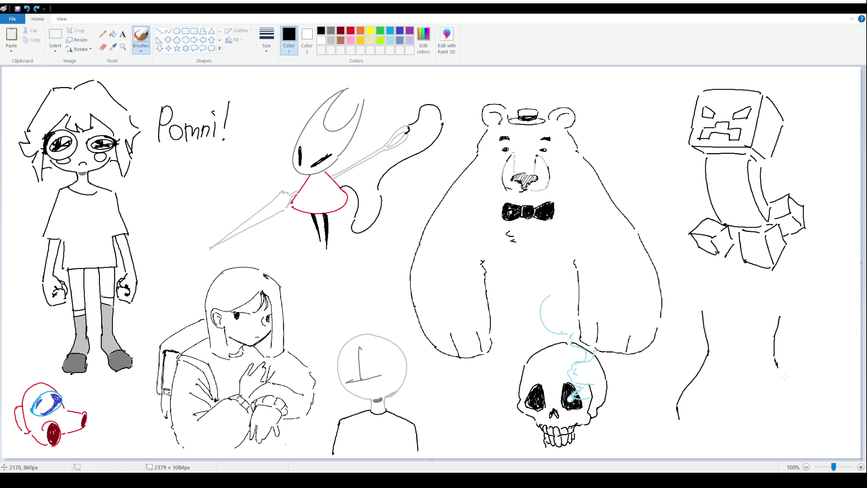
key(ctrl+z)
mouse_move(777, 365)
mouse_down()
mouse_move(799, 403)
mouse_move(794, 409)
mouse_up()
key(ctrl+z)
key(ctrl+z)
key(ctrl+z)
key(ctrl+z)
mouse_move(778, 367)
mouse_down()
mouse_move(803, 415)
mouse_move(777, 424)
mouse_up()
key(ctrl+z)
key(ctrl+z)
key(ctrl+z)
drag(788, 391, 782, 400)
key(ctrl+z)
drag(792, 396, 776, 424)
key(ctrl+z)
Add a fold line at the left hip and short crease lines on both sides of the torso's waist.
drag(679, 406, 706, 408)
mouse_move(705, 367)
mouse_down()
mouse_move(709, 351)
mouse_move(716, 378)
mouse_up()
drag(777, 362, 773, 394)
key(ctrl+z)
key(ctrl+z)
mouse_move(777, 365)
mouse_down()
mouse_move(770, 406)
mouse_move(774, 394)
mouse_up()
key(ctrl+z)
key(ctrl+z)
key(ctrl+z)
key(ctrl+z)
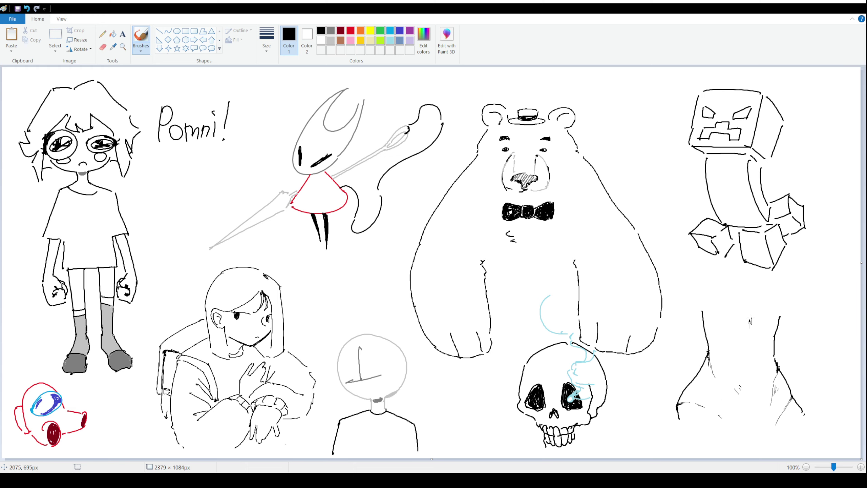
Draw the torso's vertical center line and the navel, with short shading strokes at both ends of the line.
drag(750, 321, 752, 332)
drag(756, 322, 751, 378)
key(ctrl+z)
key(ctrl+z)
key(ctrl+z)
drag(751, 368, 754, 371)
Erase the torso's upper left side line and redraw it slanting from the outer ribs in to the waist.
click(102, 47)
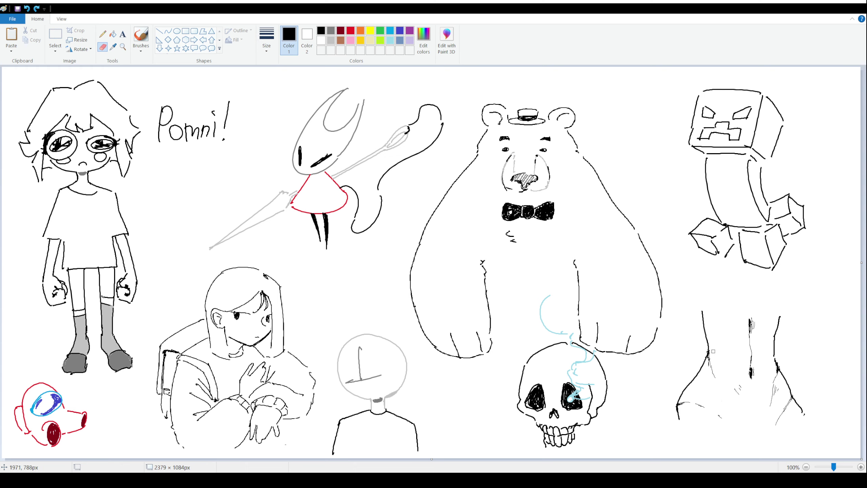
drag(706, 308, 710, 342)
click(267, 44)
click(140, 34)
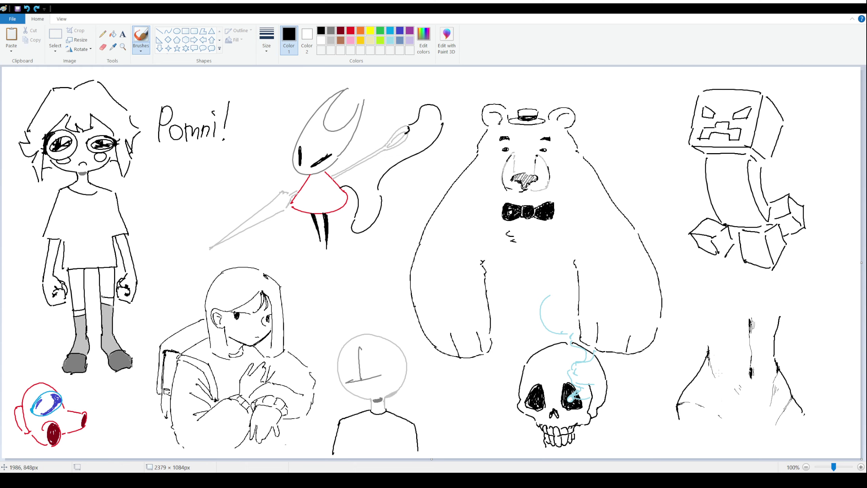
mouse_move(691, 313)
mouse_down()
mouse_move(708, 350)
mouse_move(699, 328)
mouse_move(710, 350)
mouse_up()
key(ctrl+z)
key(ctrl+z)
key(ctrl+z)
key(ctrl+z)
key(ctrl+z)
key(ctrl+z)
key(ctrl+z)
key(ctrl+z)
key(ctrl+z)
Draw the left groin line curving from the hip down to the crotch, undoing and repeating strokes as needed.
mouse_move(719, 393)
mouse_down()
mouse_move(727, 401)
mouse_move(706, 376)
mouse_up()
key(ctrl+z)
key(ctrl+z)
key(ctrl+z)
drag(703, 375, 751, 431)
key(ctrl+z)
key(ctrl+z)
key(ctrl+z)
mouse_move(725, 398)
mouse_down()
mouse_move(748, 435)
mouse_move(771, 412)
mouse_move(762, 437)
mouse_up()
key(ctrl+z)
key(ctrl+z)
key(ctrl+z)
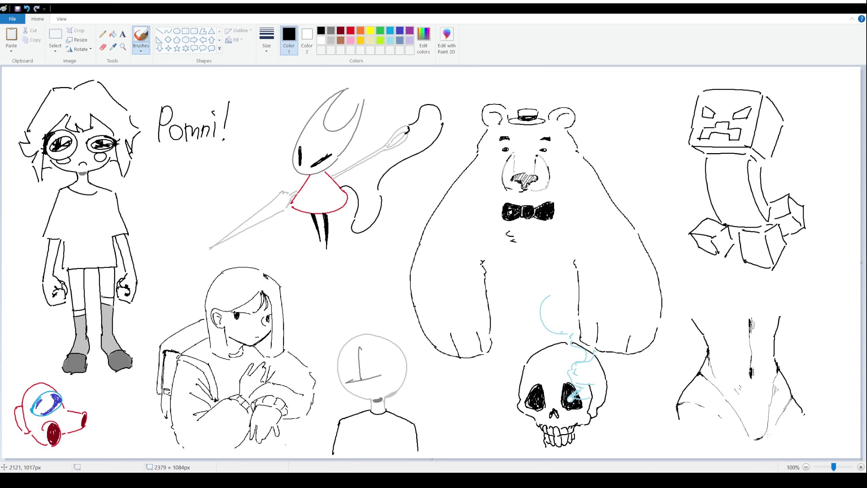
Draw a shallow curved line across the lower abdomen as the upper edge of the underwear.
drag(724, 396, 768, 402)
key(ctrl+z)
key(ctrl+z)
key(ctrl+z)
key(ctrl+z)
key(ctrl+z)
key(ctrl+z)
key(ctrl+z)
key(ctrl+z)
key(ctrl+z)
key(ctrl+z)
key(ctrl+z)
key(ctrl+z)
key(ctrl+z)
key(ctrl+z)
key(ctrl+z)
key(ctrl+z)
key(ctrl+z)
key(ctrl+z)
Refine the right groin line where it meets the underwear's upper edge.
drag(769, 408, 770, 401)
key(ctrl+z)
key(ctrl+z)
key(ctrl+z)
key(ctrl+z)
key(ctrl+z)
key(ctrl+z)
key(ctrl+z)
key(ctrl+z)
key(ctrl+z)
Draw the left outer thigh contour from the hip down to the canvas's bottom edge.
drag(680, 418, 692, 458)
key(ctrl+z)
key(ctrl+z)
key(ctrl+z)
Draw the left inner thigh line from the groin to the canvas's bottom edge and the short right inner thigh line.
drag(740, 429, 767, 459)
key(ctrl+z)
key(ctrl+z)
drag(738, 427, 766, 459)
key(ctrl+z)
key(ctrl+z)
drag(738, 427, 764, 458)
key(ctrl+z)
drag(773, 421, 763, 437)
key(ctrl+z)
Draw the right outer thigh contour from the hip to the canvas's bottom edge, undoing and repeating the stroke as needed.
drag(803, 413, 806, 447)
key(ctrl+z)
mouse_move(802, 411)
mouse_down()
mouse_move(804, 446)
mouse_move(814, 428)
mouse_move(813, 452)
mouse_up()
key(ctrl+z)
key(ctrl+z)
key(ctrl+z)
drag(804, 412, 812, 456)
key(ctrl+z)
key(ctrl+z)
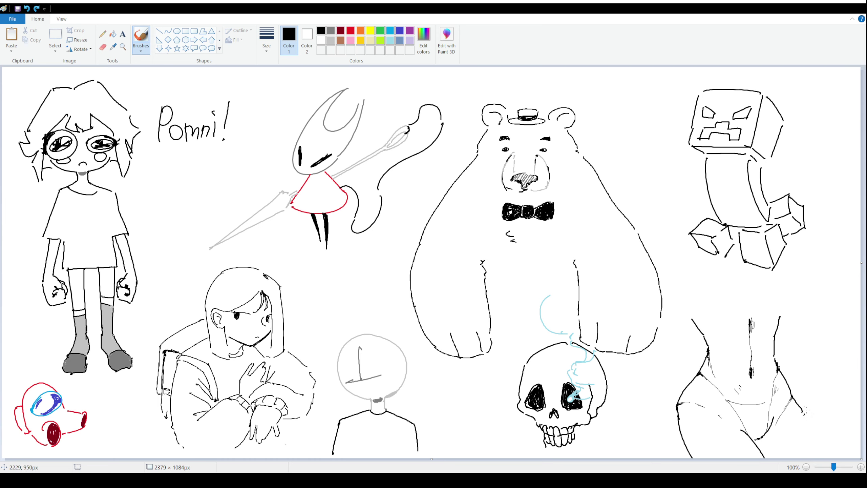
drag(801, 409, 813, 455)
key(ctrl+z)
key(ctrl+z)
key(ctrl+z)
key(ctrl+z)
key(ctrl+z)
key(ctrl+z)
key(ctrl+z)
key(ctrl+z)
key(ctrl+z)
key(ctrl+z)
drag(805, 414, 817, 455)
key(ctrl+z)
Try to draw chest lines across the upper end of the torso between its two side lines.
mouse_move(695, 320)
mouse_down()
mouse_move(765, 303)
mouse_move(722, 303)
mouse_move(695, 315)
mouse_move(764, 306)
mouse_up()
key(ctrl+z)
key(ctrl+z)
mouse_move(694, 320)
mouse_down()
mouse_move(758, 301)
mouse_move(785, 314)
mouse_up()
key(ctrl+z)
key(ctrl+z)
key(ctrl+z)
mouse_move(700, 319)
mouse_down()
mouse_move(780, 316)
mouse_move(744, 307)
mouse_move(784, 285)
mouse_move(783, 312)
mouse_move(787, 300)
mouse_move(771, 284)
mouse_move(786, 310)
mouse_up()
key(ctrl+z)
key(ctrl+z)
key(ctrl+z)
key(ctrl+z)
key(ctrl+z)
key(ctrl+z)
key(ctrl+z)
key(ctrl+z)
key(ctrl+z)
key(ctrl+z)
key(ctrl+z)
key(ctrl+z)
key(ctrl+z)
key(ctrl+z)
key(ctrl+z)
key(ctrl+z)
Draw a rising row of outlined letters "ZZZ" beneath the handwritten "Pomni!".
mouse_move(137, 192)
mouse_down()
mouse_move(151, 217)
mouse_move(164, 219)
mouse_move(152, 196)
mouse_move(136, 192)
mouse_move(167, 169)
mouse_move(182, 205)
mouse_move(178, 176)
mouse_move(169, 183)
mouse_move(169, 175)
mouse_move(177, 193)
mouse_move(190, 192)
mouse_move(179, 174)
mouse_move(166, 182)
mouse_move(225, 153)
mouse_move(239, 162)
mouse_move(234, 150)
mouse_move(239, 161)
mouse_move(199, 161)
mouse_move(205, 173)
mouse_move(222, 147)
mouse_up()
key(ctrl+z)
key(ctrl+z)
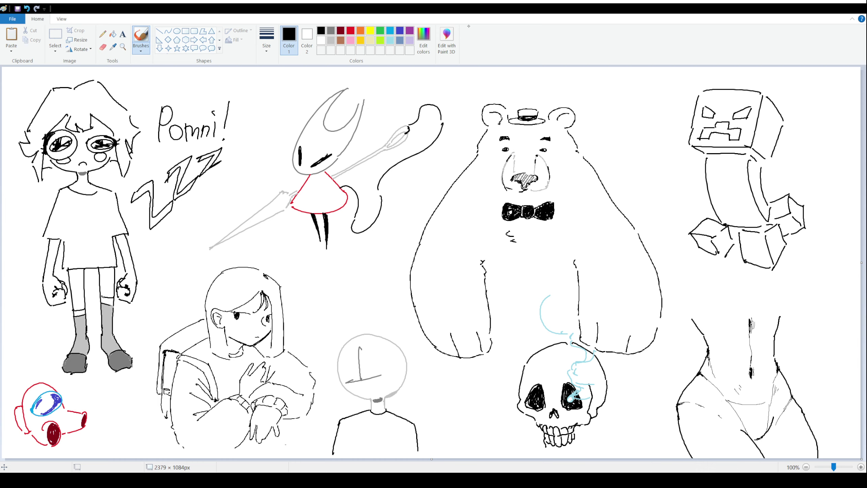
Handwrite "Aigth" in black below the figure in the red dress.
mouse_move(313, 275)
mouse_down()
mouse_move(309, 290)
mouse_move(322, 284)
mouse_up()
click(321, 274)
drag(327, 283, 325, 299)
drag(340, 268, 337, 289)
mouse_move(331, 282)
mouse_down()
mouse_move(341, 280)
mouse_move(342, 289)
mouse_up()
drag(344, 286, 355, 290)
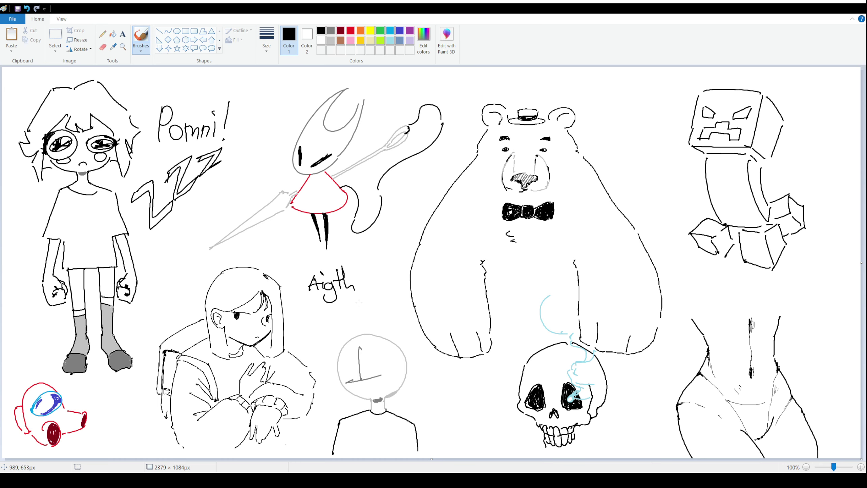
Undo the misspelled ending, rewrite the word as "Aight" and handwrite "gtg" beneath it.
key(ctrl+z)
key(ctrl+z)
key(ctrl+z)
key(ctrl+z)
drag(331, 273, 329, 290)
drag(331, 285, 346, 288)
drag(343, 280, 356, 278)
mouse_move(345, 307)
mouse_down()
mouse_move(335, 322)
mouse_move(348, 313)
mouse_up()
mouse_move(344, 304)
mouse_down()
mouse_move(355, 302)
mouse_move(357, 314)
mouse_up()
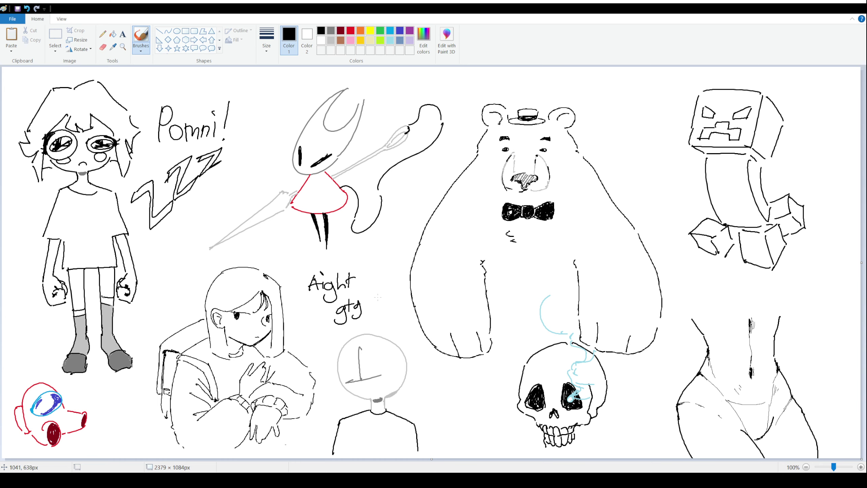
Undo all strokes of the handwritten "Aight gtg" message.
key(ctrl+z)
key(ctrl+z)
key(ctrl+z)
key(ctrl+z)
key(ctrl+z)
key(ctrl+z)
key(ctrl+z)
key(ctrl+z)
key(ctrl+z)
key(ctrl+z)
key(ctrl+z)
key(ctrl+z)
key(ctrl+z)
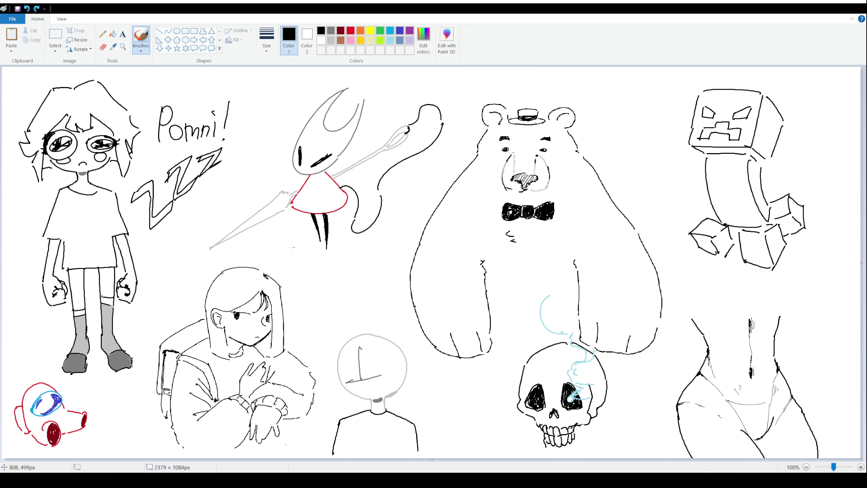